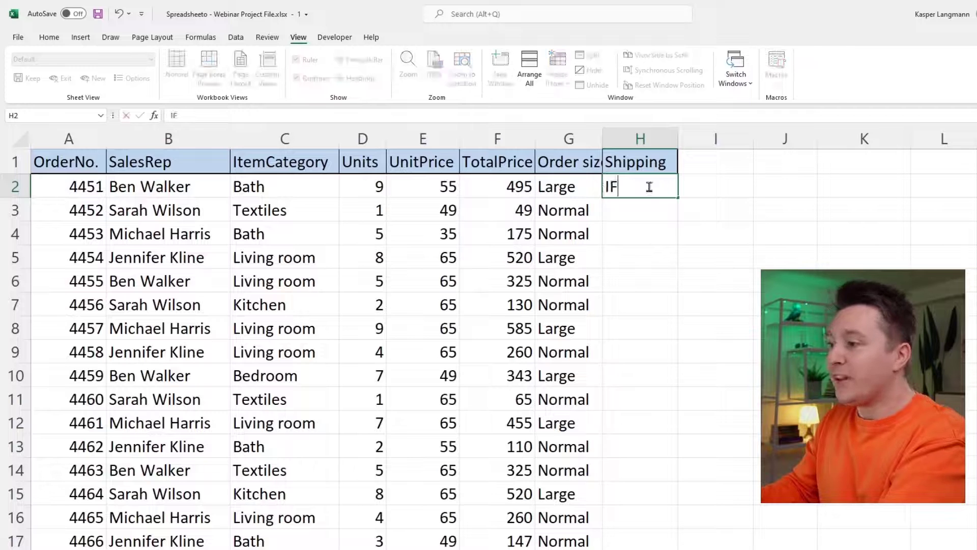
- Enter the test labels IF in H2 and IFS in H3
key(Return)
text(IFS)
key(Return)
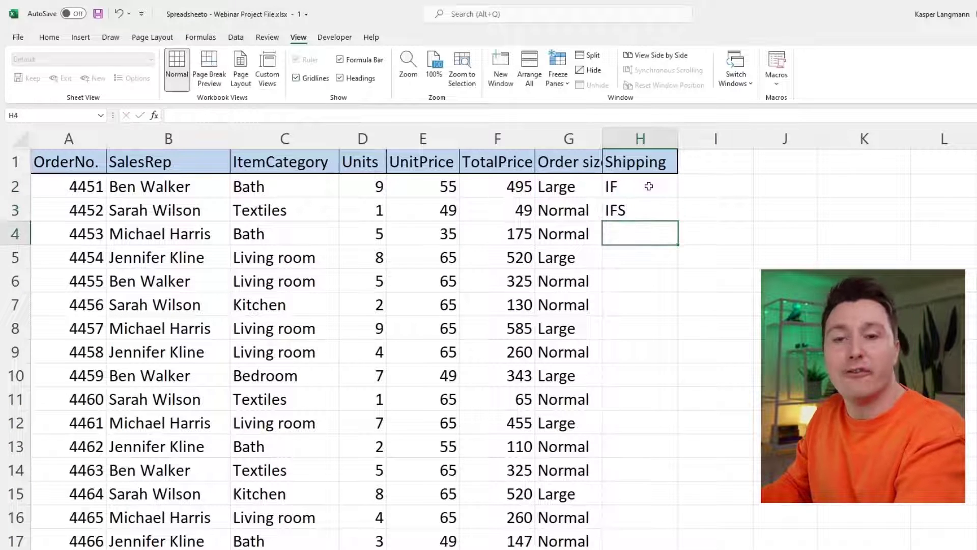
key(Up)
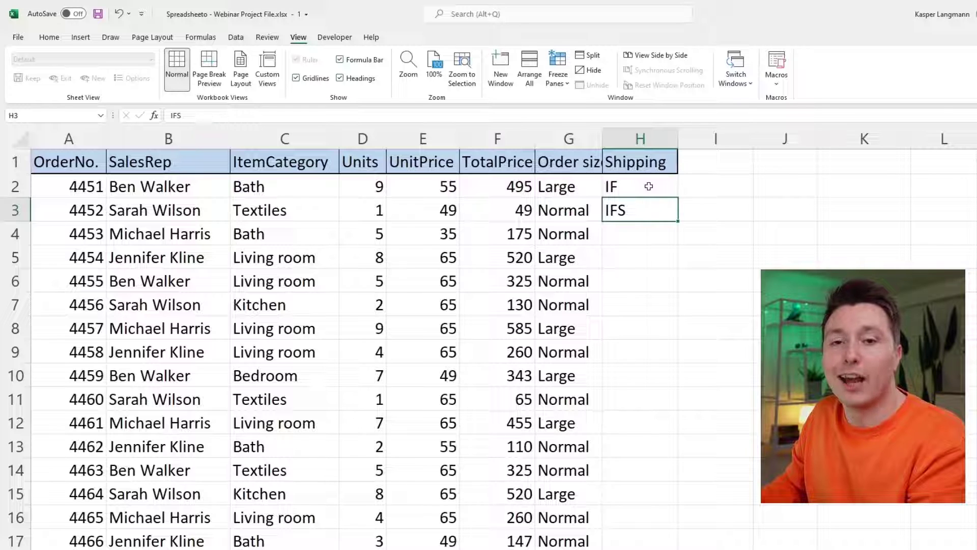
- Delete the IF and IFS entries from H2:H3, returning to H2
shift+click(649, 186)
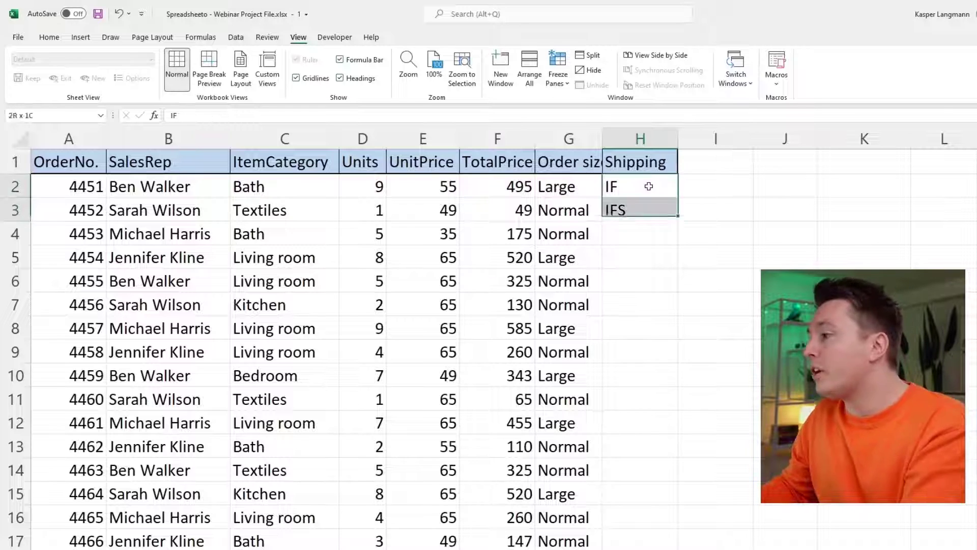
key(Delete)
click(649, 186)
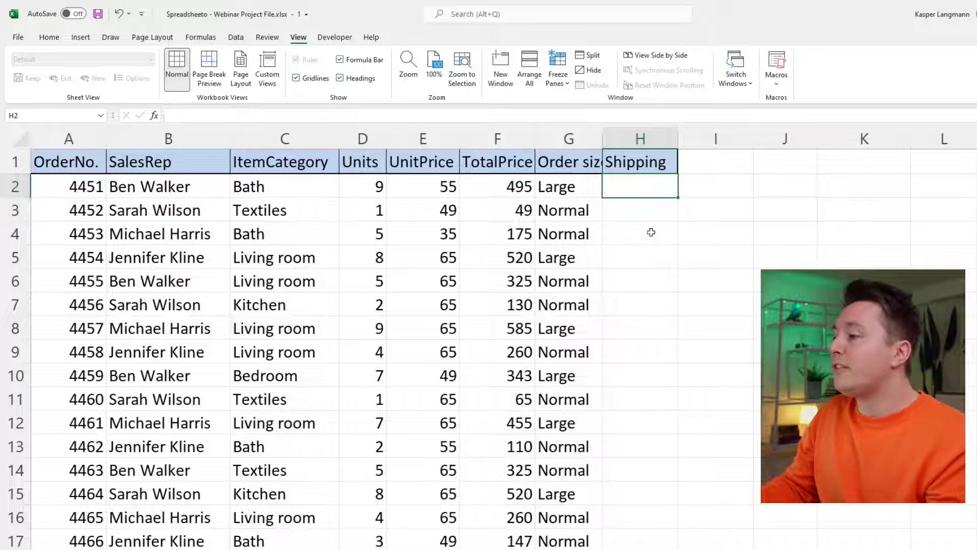
click(84, 190)
click(190, 184)
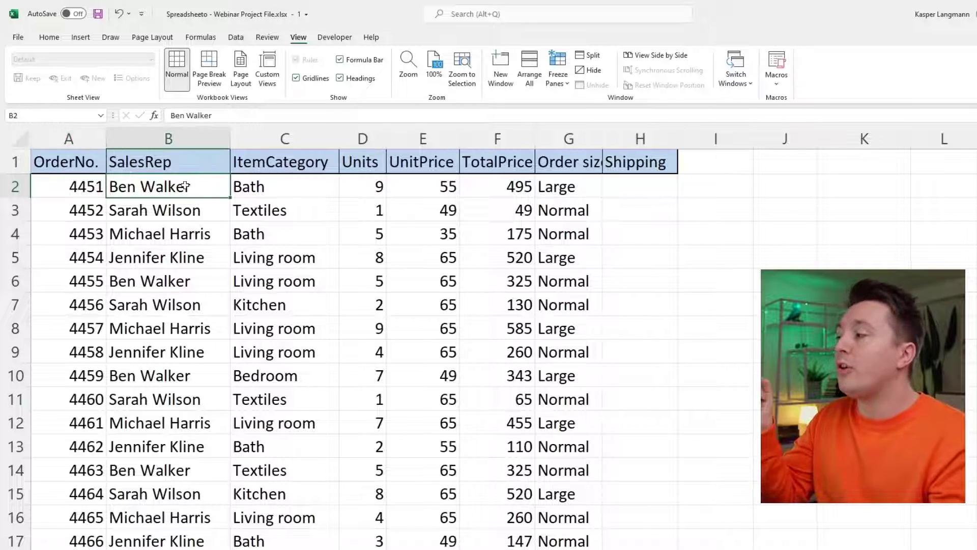
click(312, 183)
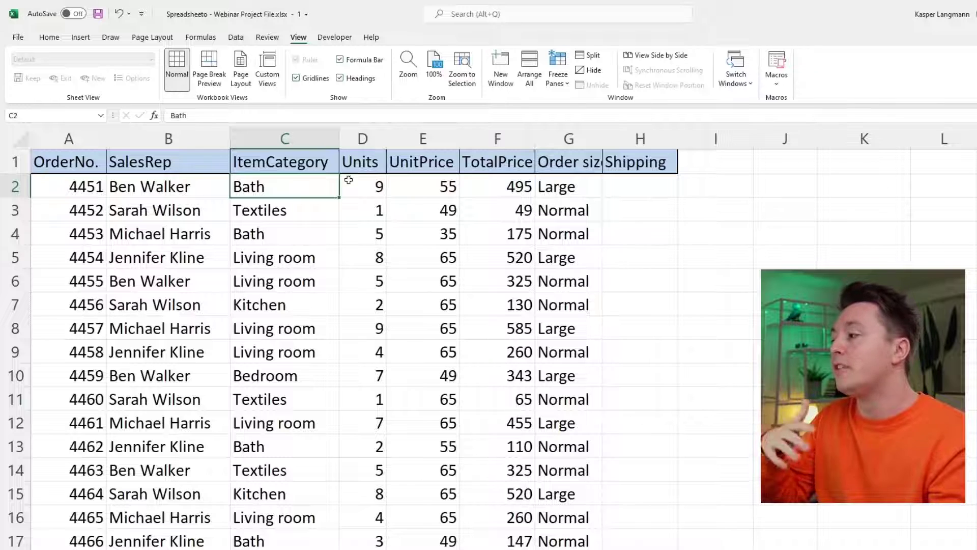
click(370, 179)
click(439, 180)
click(509, 182)
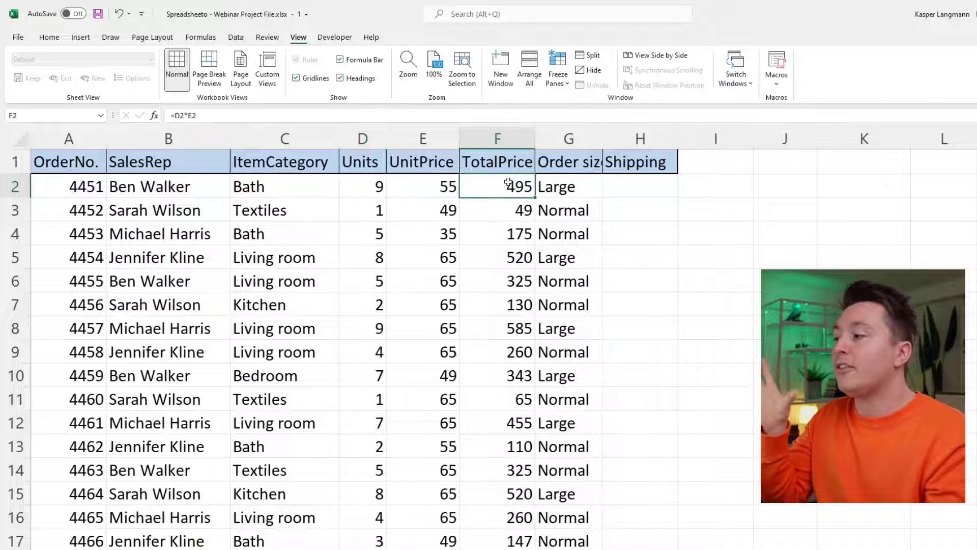
click(586, 183)
click(575, 164)
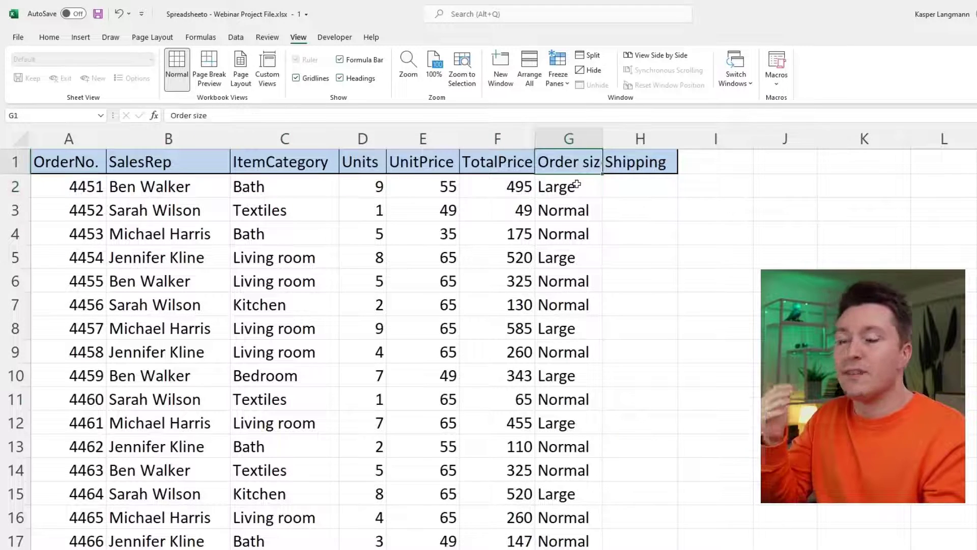
click(577, 185)
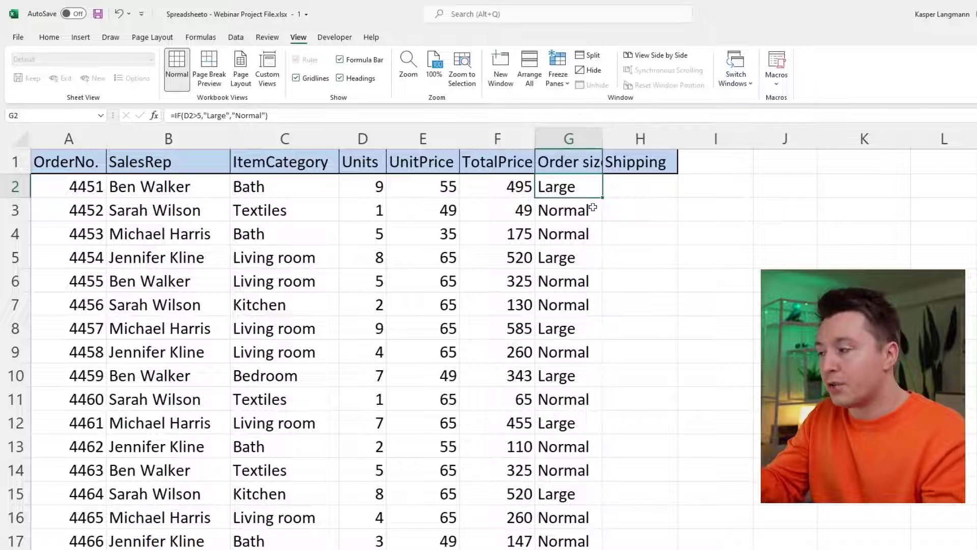
click(659, 186)
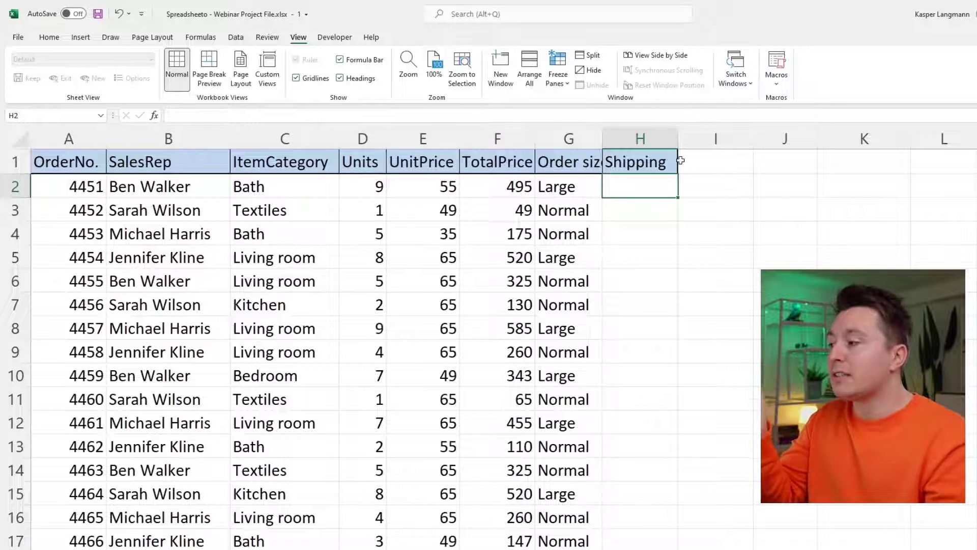
click(271, 186)
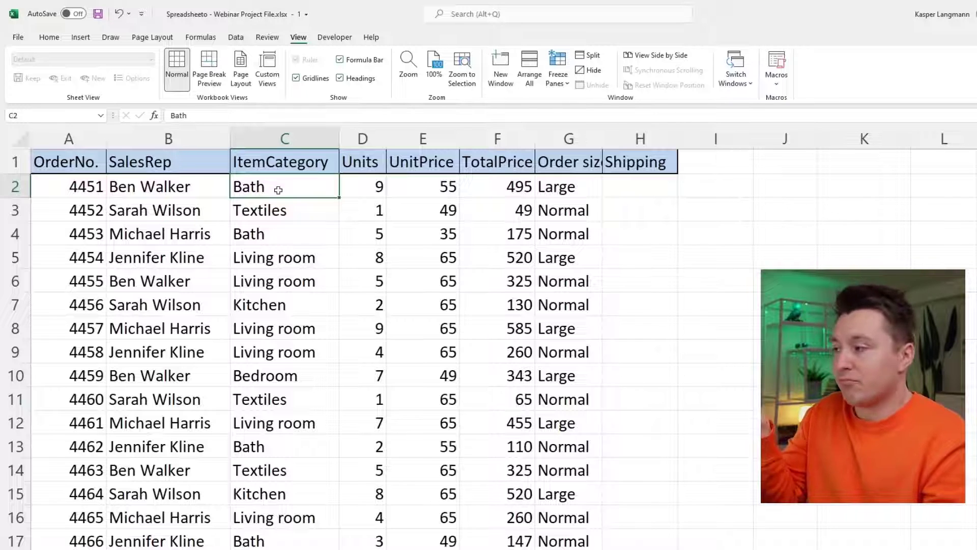
click(295, 206)
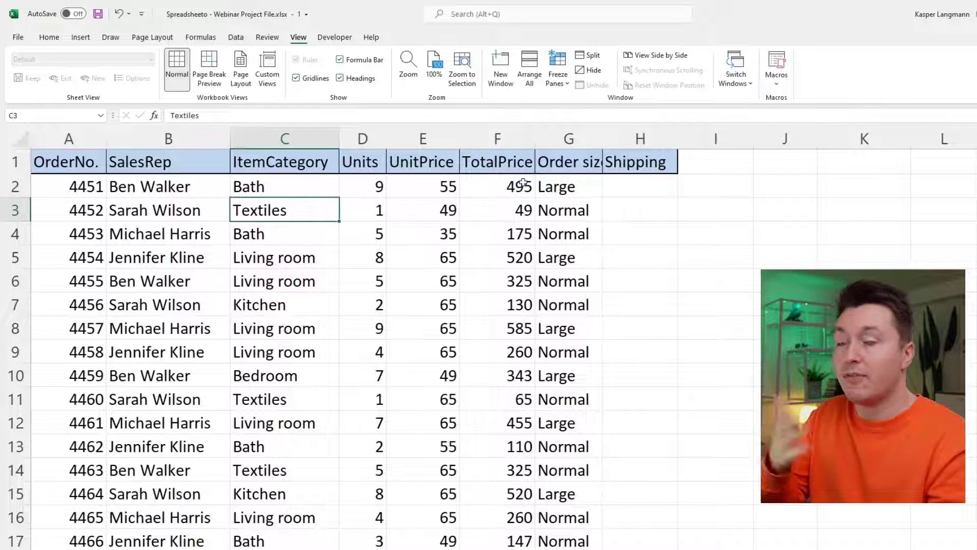
click(309, 259)
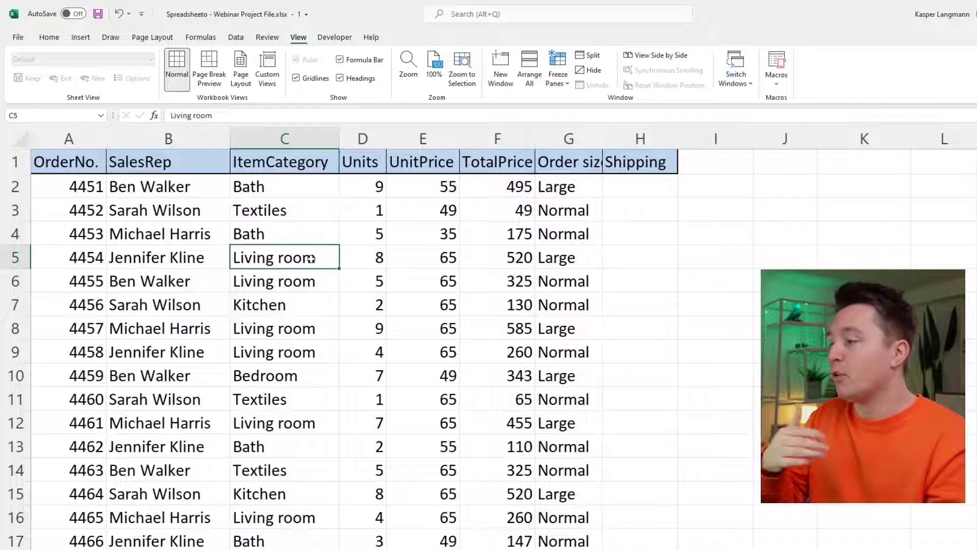
click(622, 202)
click(639, 179)
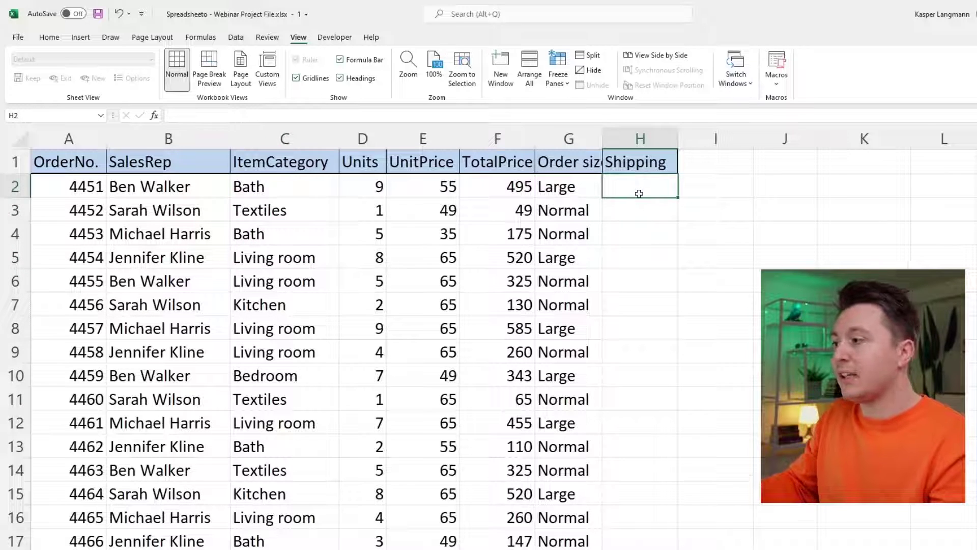
- Start =IFS in H2 with C2="Bath" returning 49 and C2="Textiles" returning 79
text(=IF)
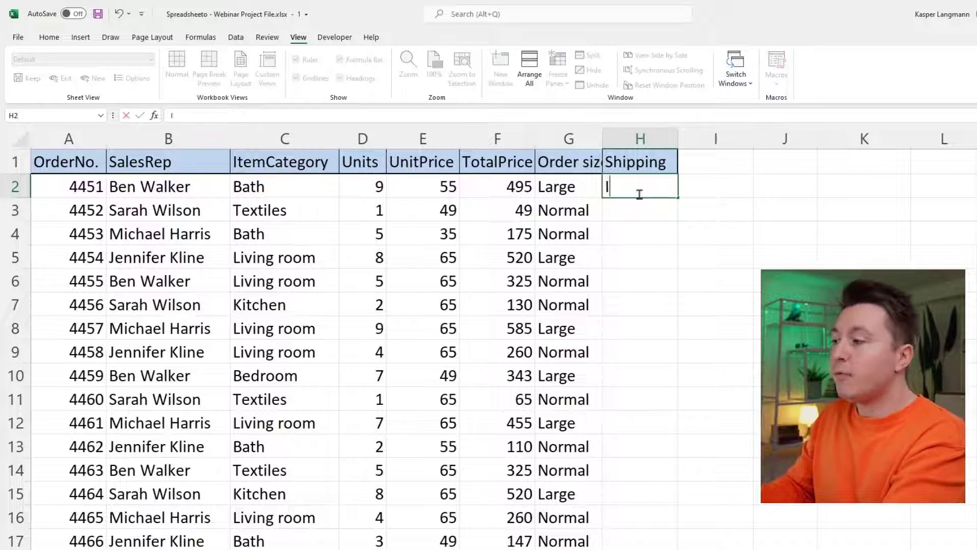
key(BackSpace)
key(Tab)
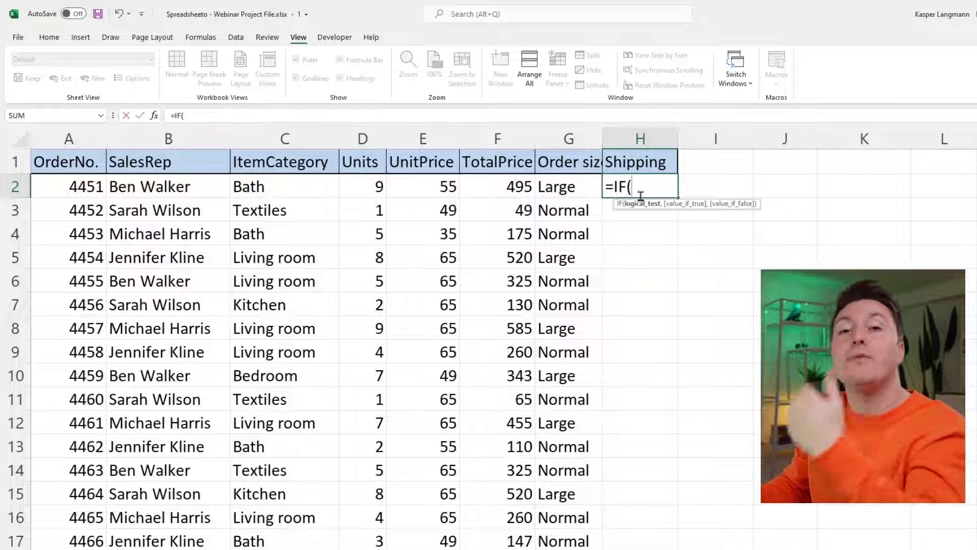
key(BackSpace)
key(BackSpace)
text(FS()
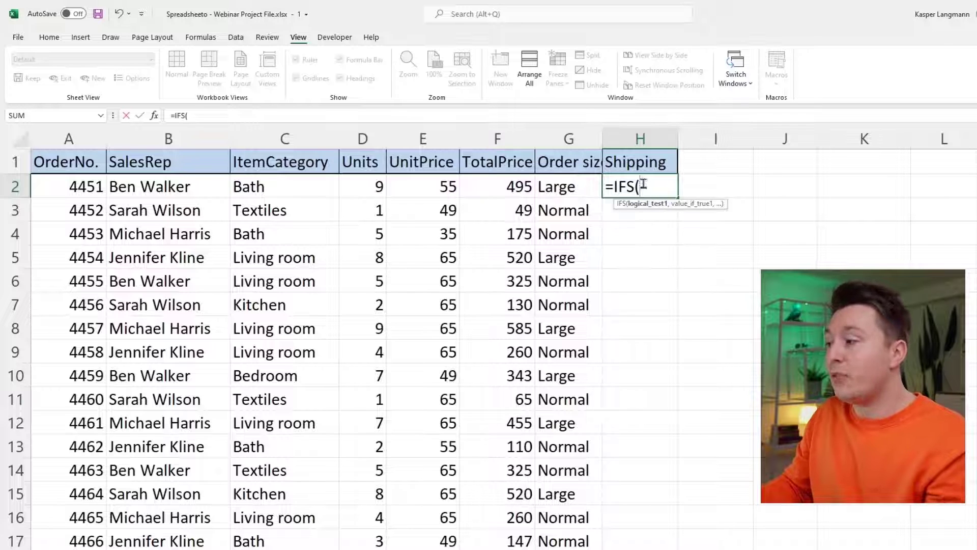
click(288, 186)
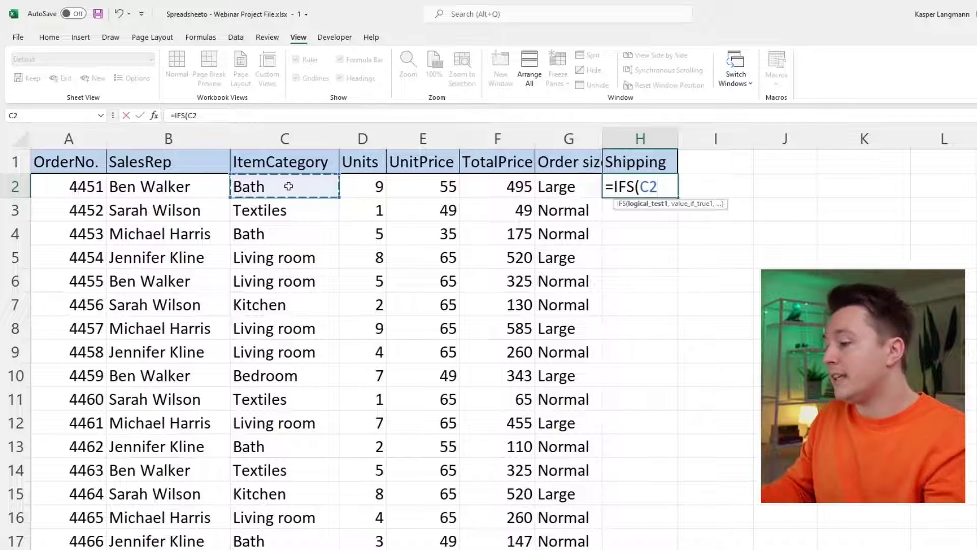
text(="Bath",)
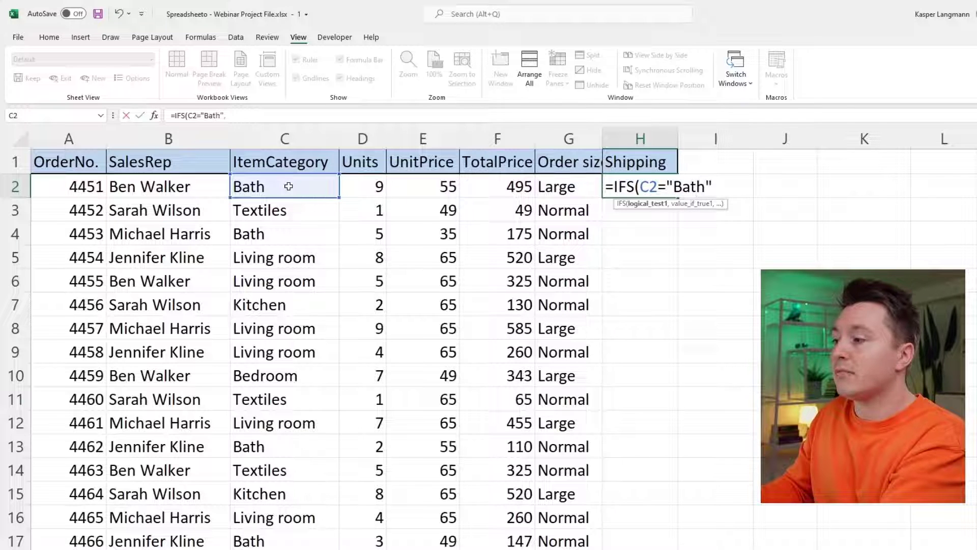
key(BackSpace)
text(,)
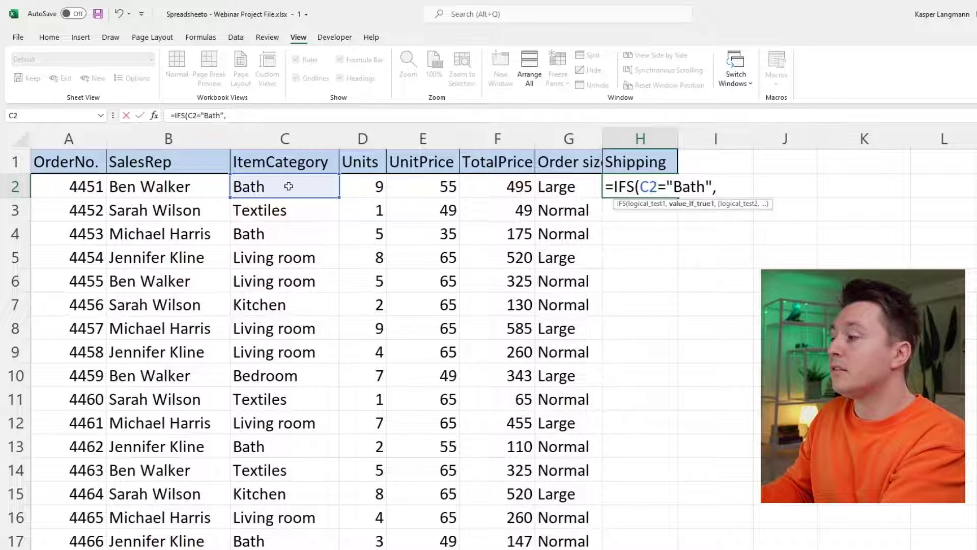
text(49)
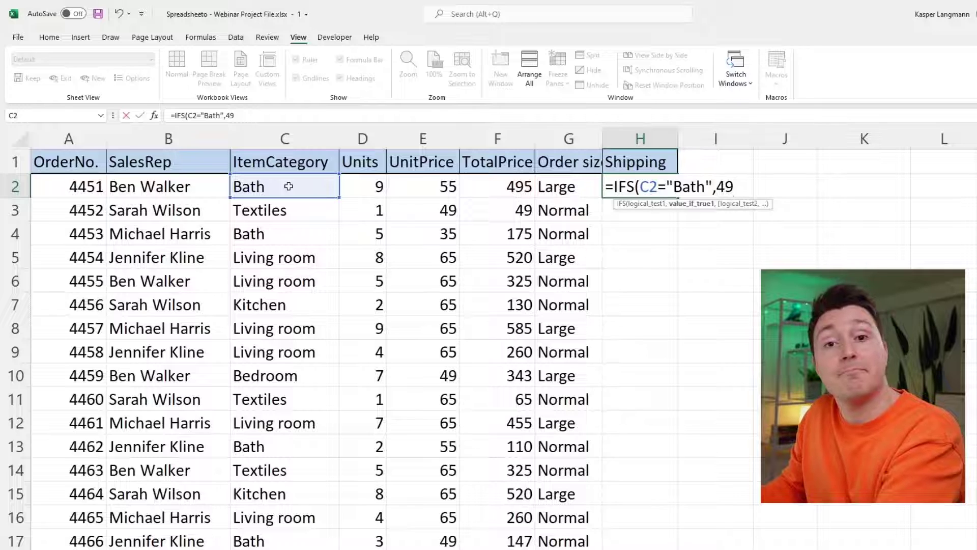
text(,C)
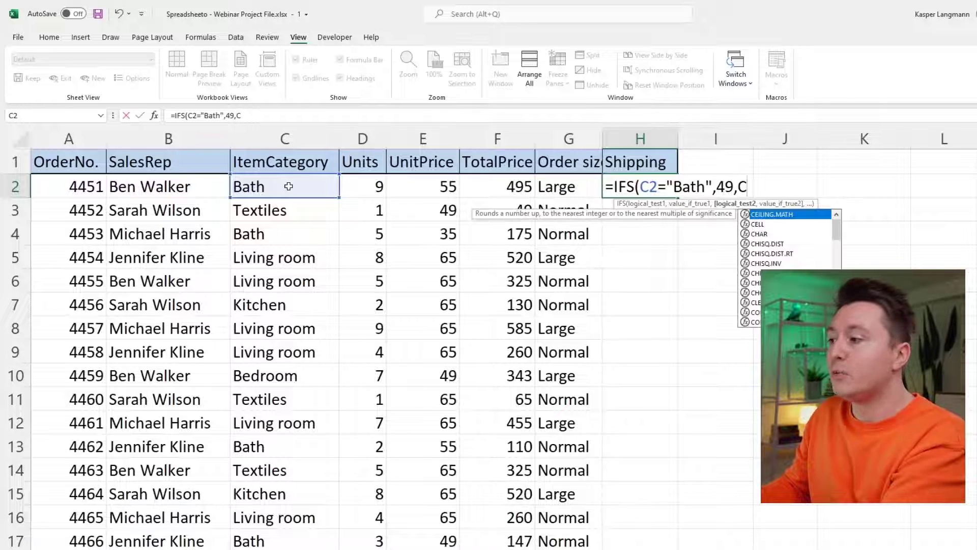
text(2=")
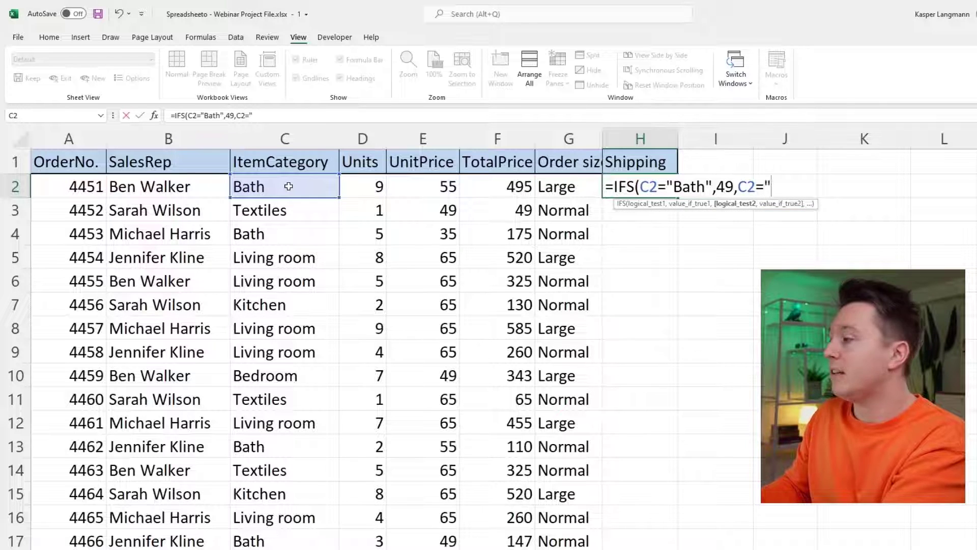
text(Textiles",)
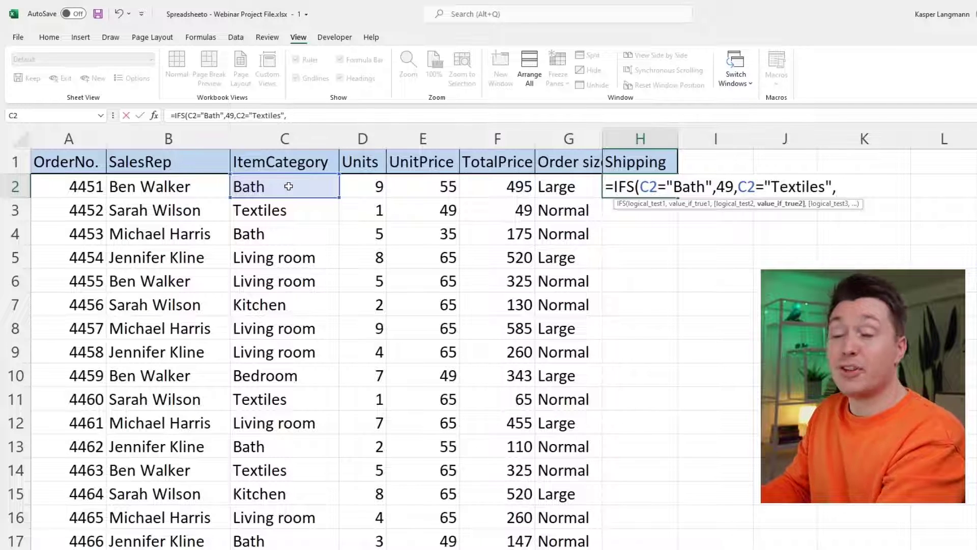
text(79,)
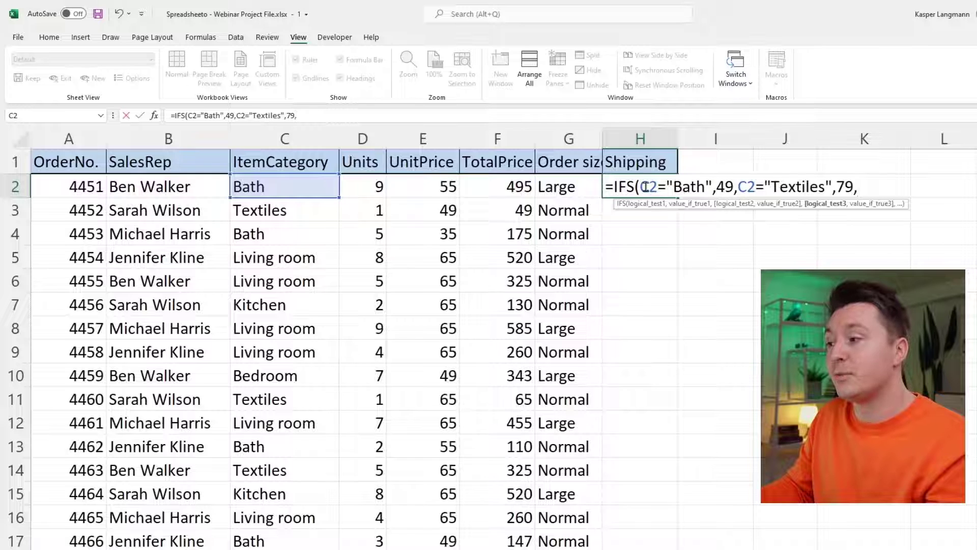
- Add the condition C2="Living room" returning 199, close the brackets, and commit the formula
drag(640, 186, 735, 186)
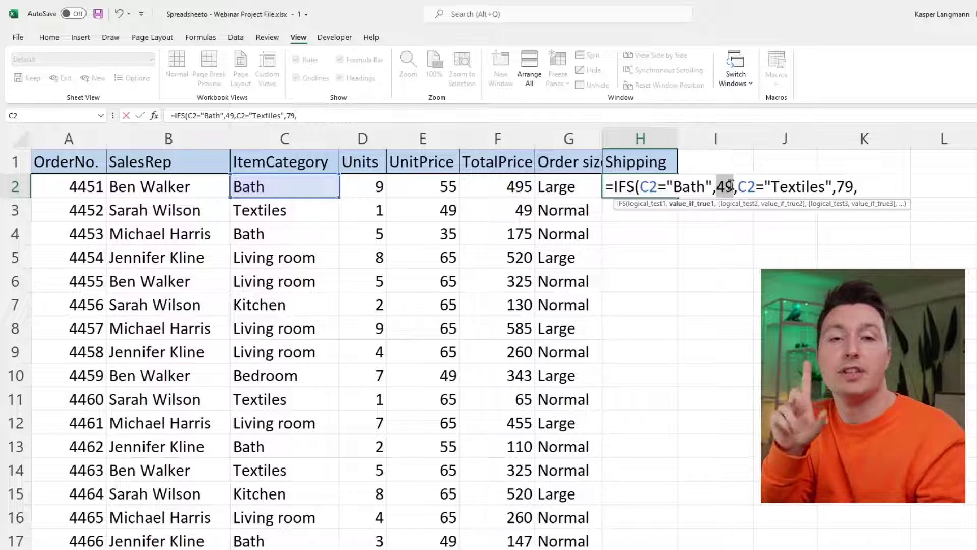
key(Left)
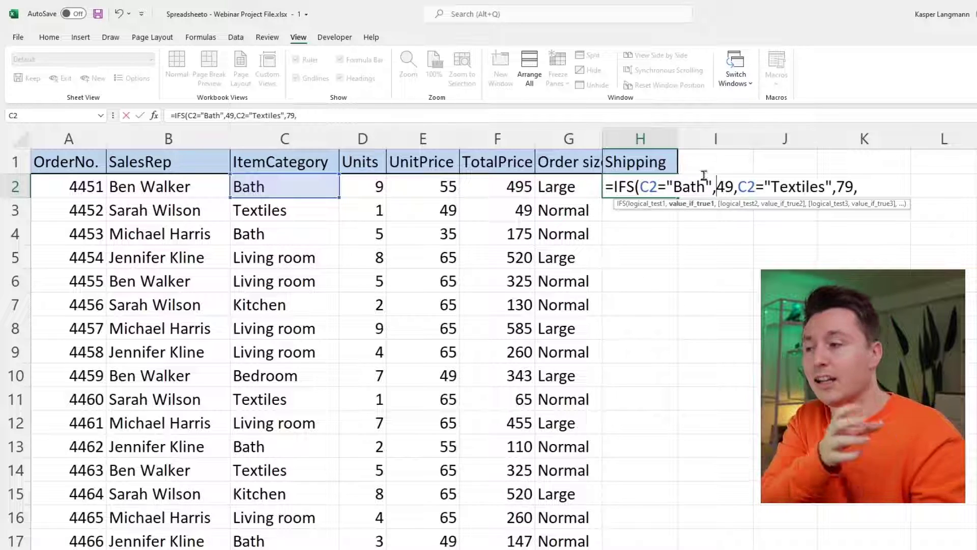
drag(640, 186, 855, 188)
click(859, 187)
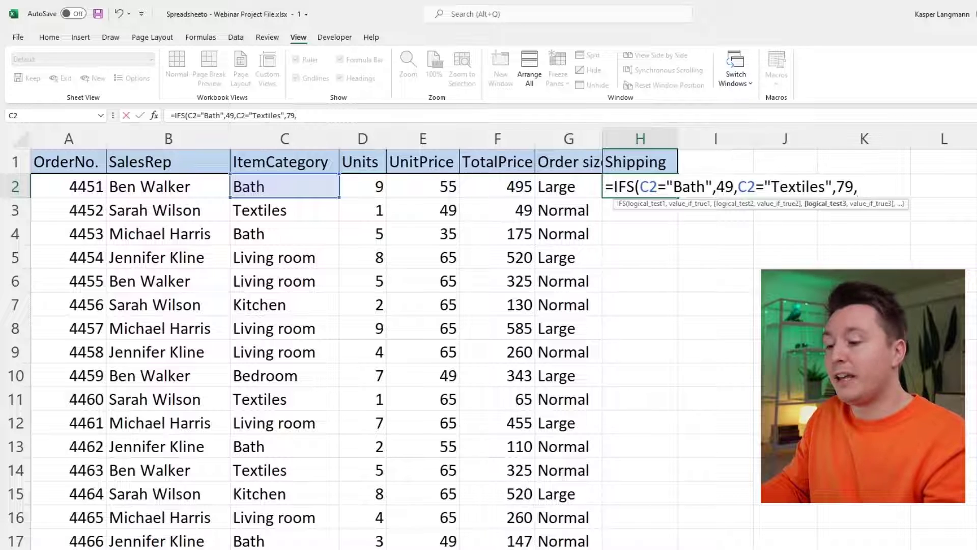
scroll(780, 203, right, 1)
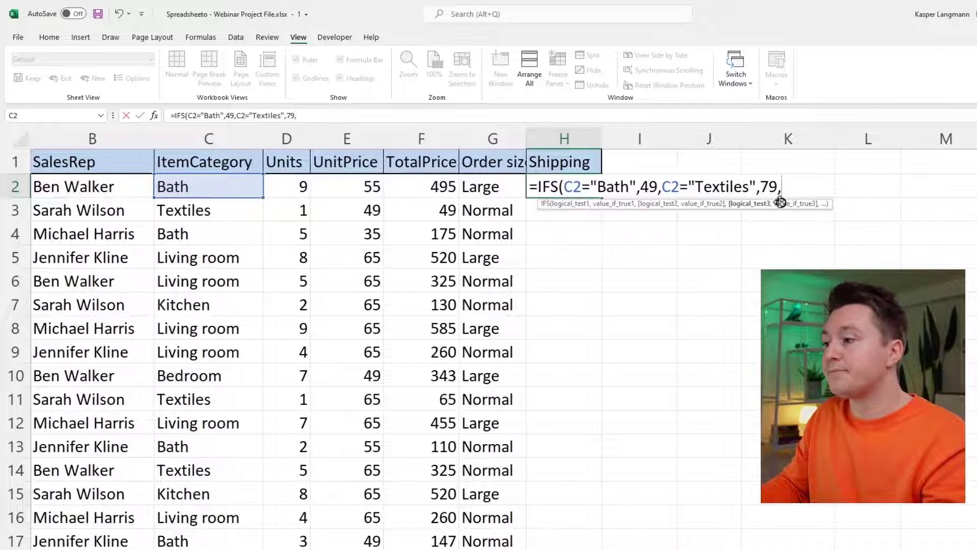
text(C2)
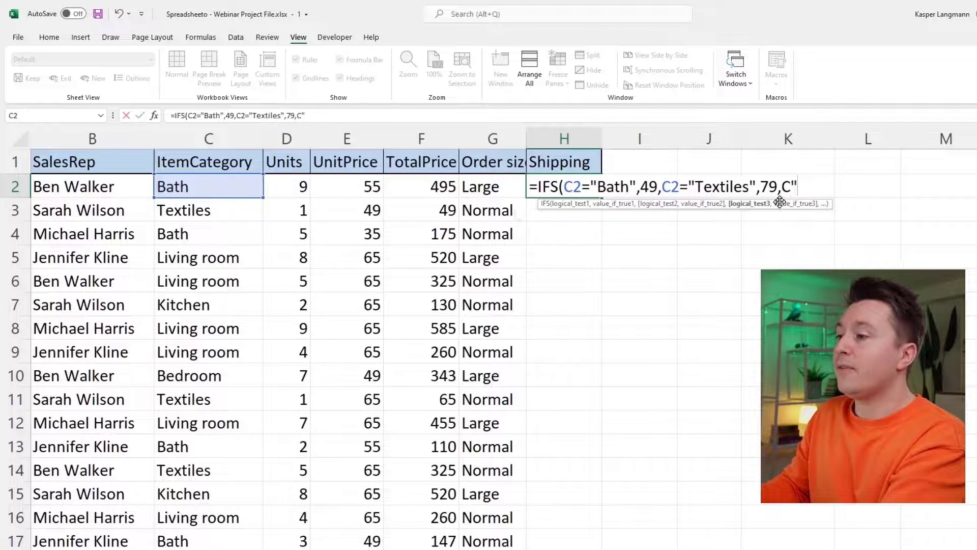
text(=)
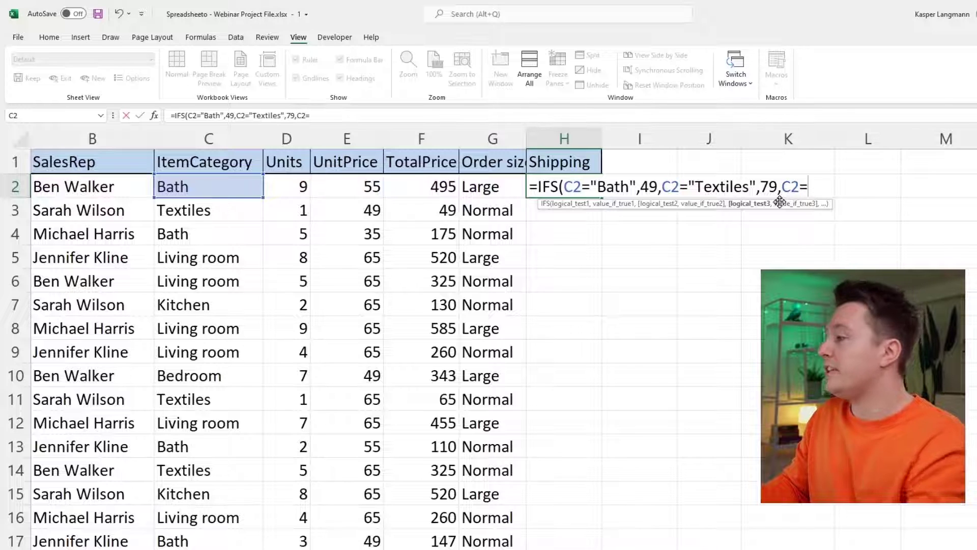
text(Living room)
key(BackSpace)
key(BackSpace)
key(BackSpace)
key(BackSpace)
key(BackSpace)
key(BackSpace)
key(BackSpace)
key(BackSpace)
key(BackSpace)
key(BackSpace)
key(BackSpace)
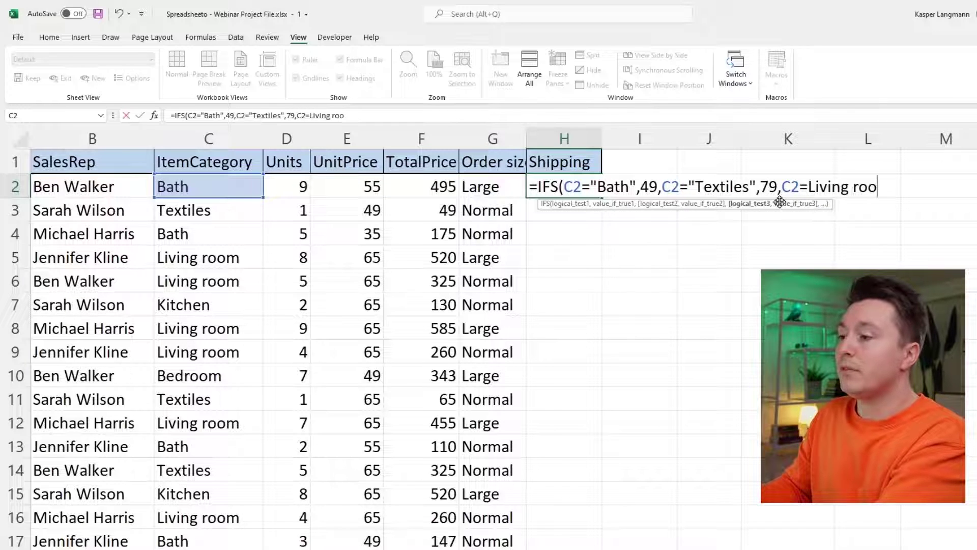
text("Living )
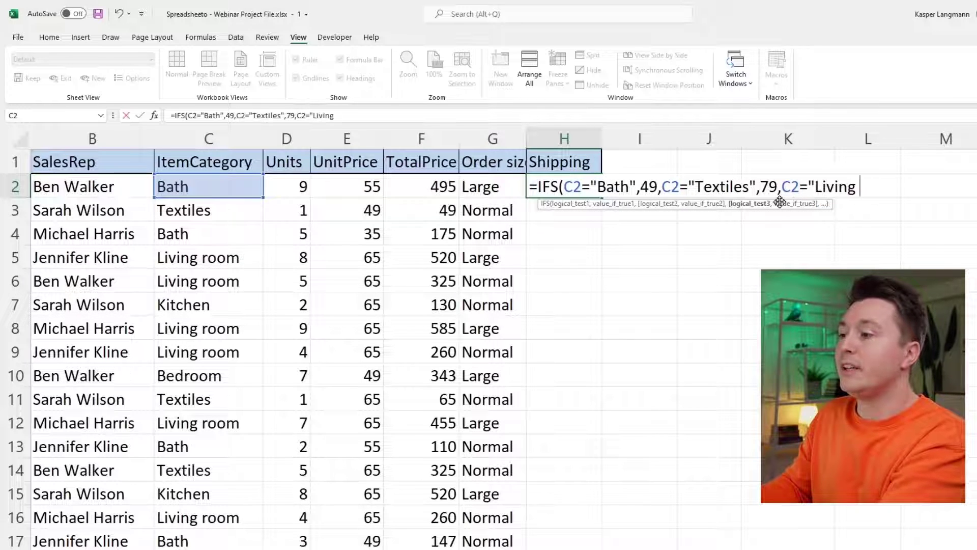
text(room")
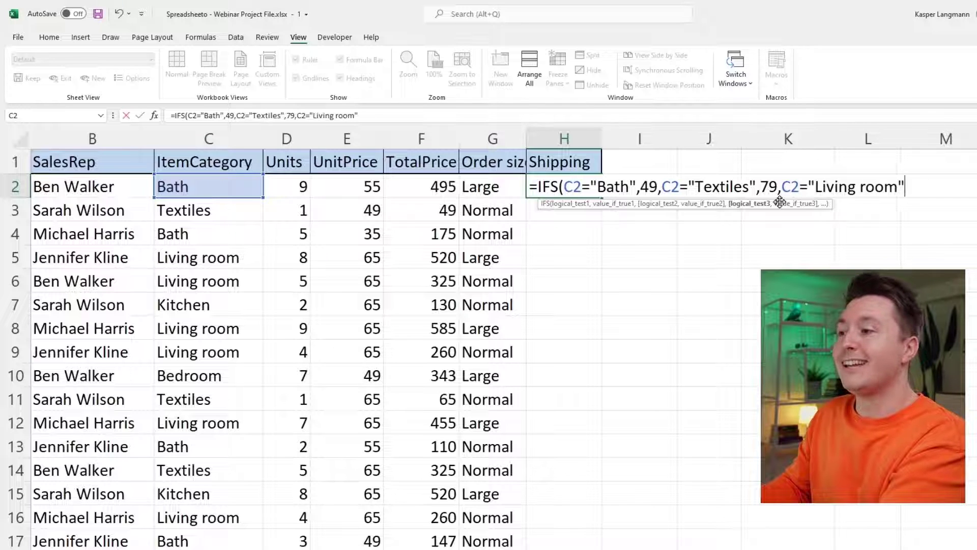
text(,199)
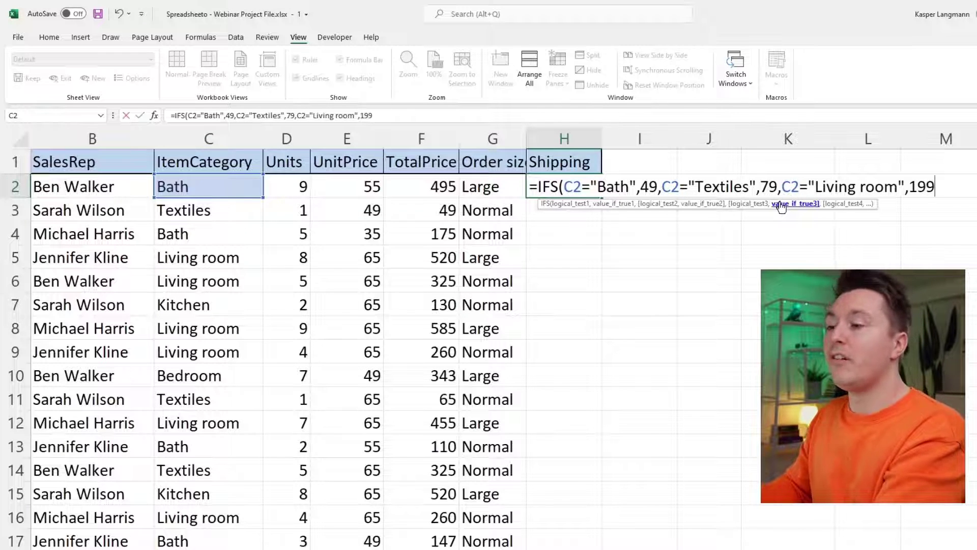
text())
key(Return)
key(Up)
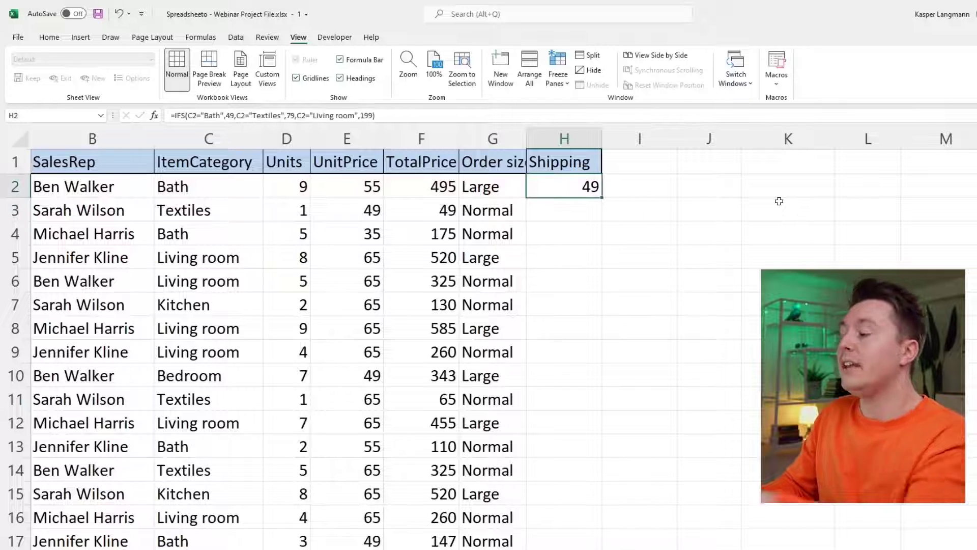
- Fill H2's IFS formula down the whole Shipping column
click(585, 233)
click(590, 191)
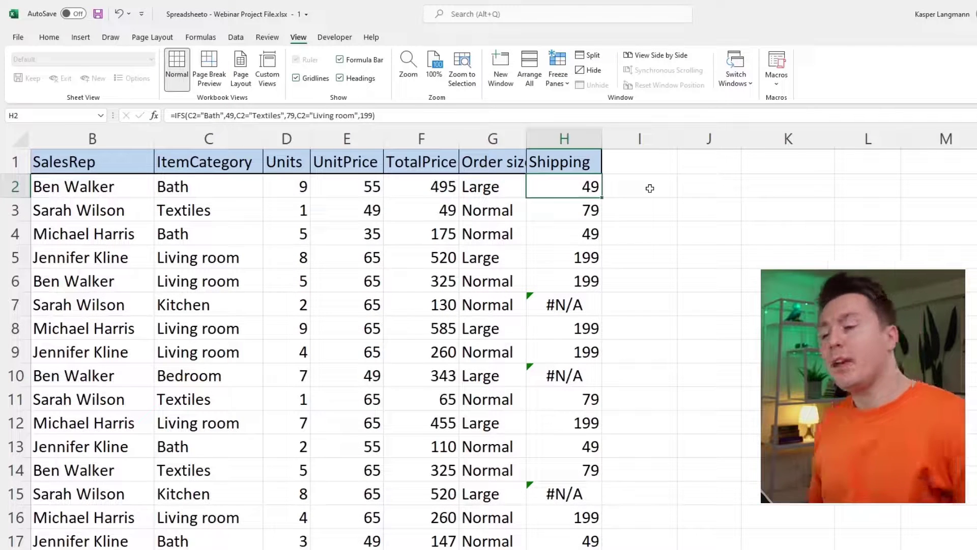
- Edit H2 in-cell and check each pair: Bath 49, Textiles 79, Living room 199
double_click(583, 184)
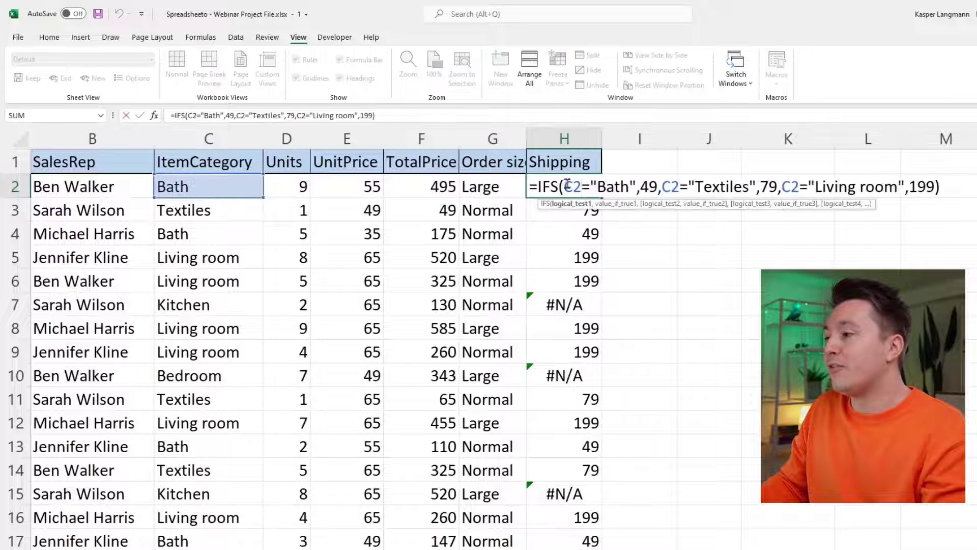
double_click(572, 186)
double_click(613, 186)
double_click(656, 186)
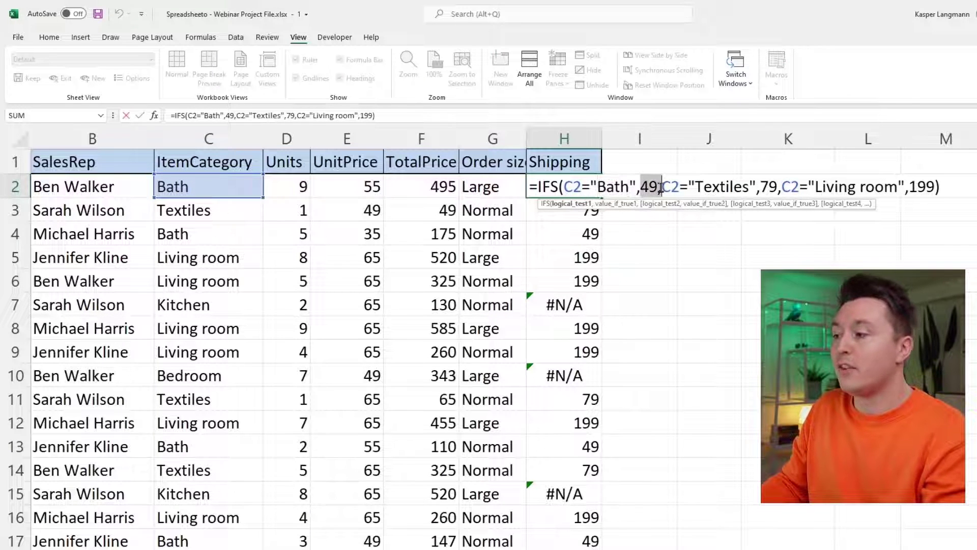
drag(695, 187, 749, 187)
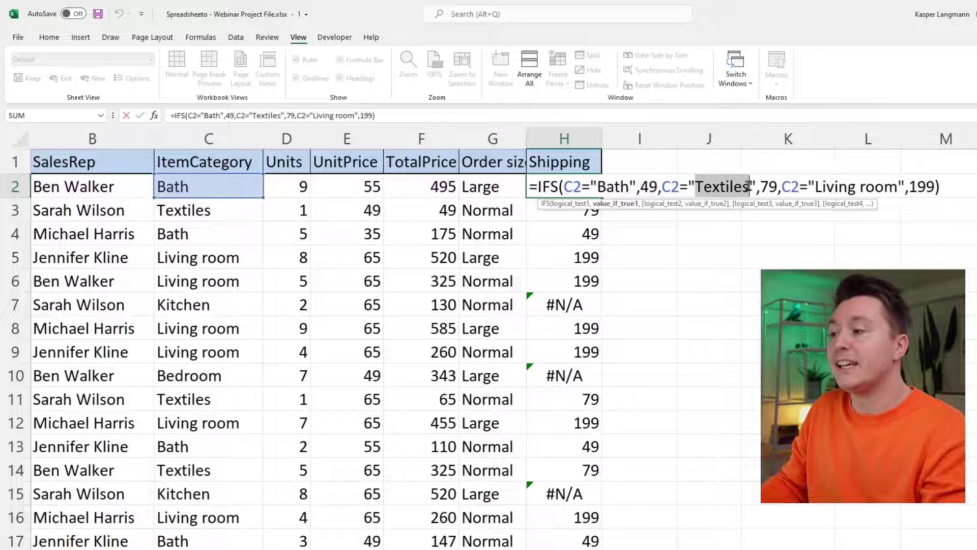
click(766, 187)
double_click(770, 187)
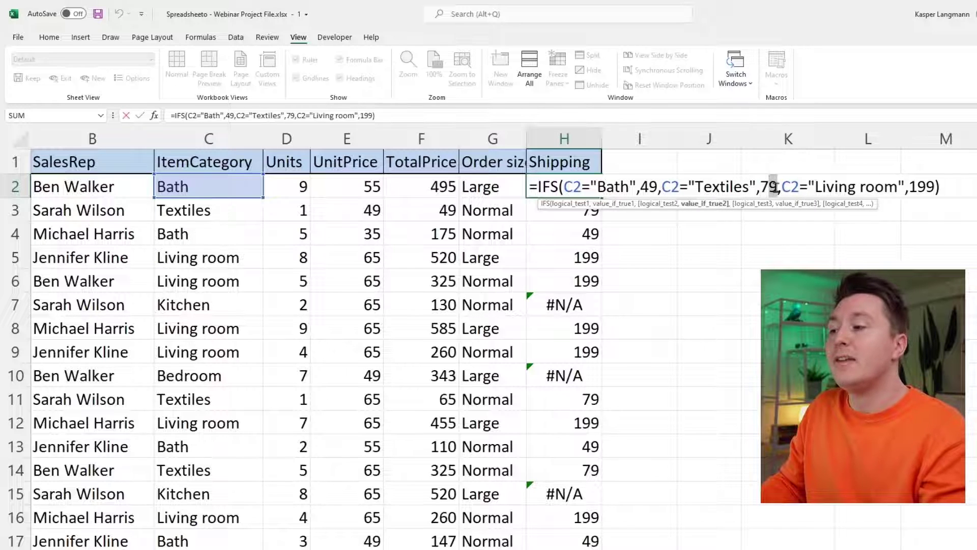
drag(808, 186, 901, 186)
double_click(922, 186)
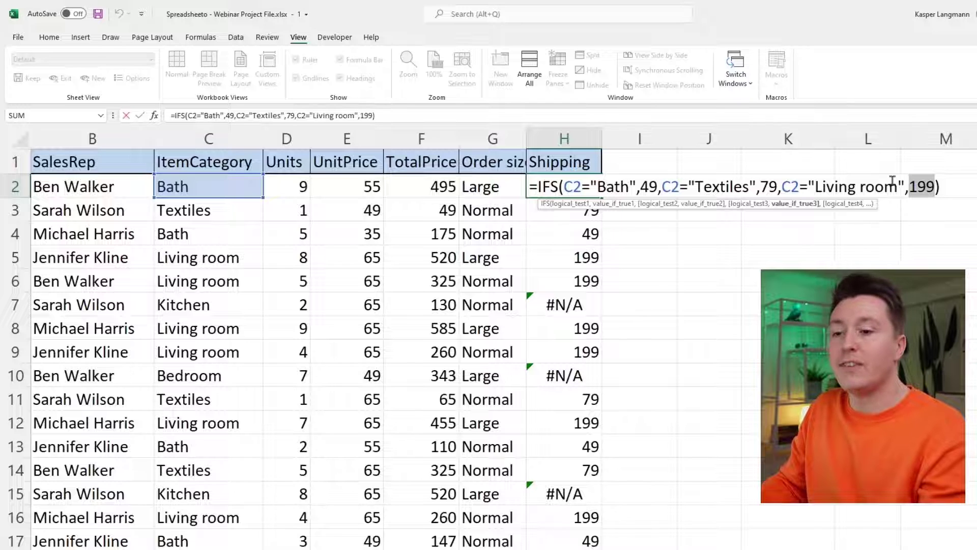
scroll(702, 203, right, 3)
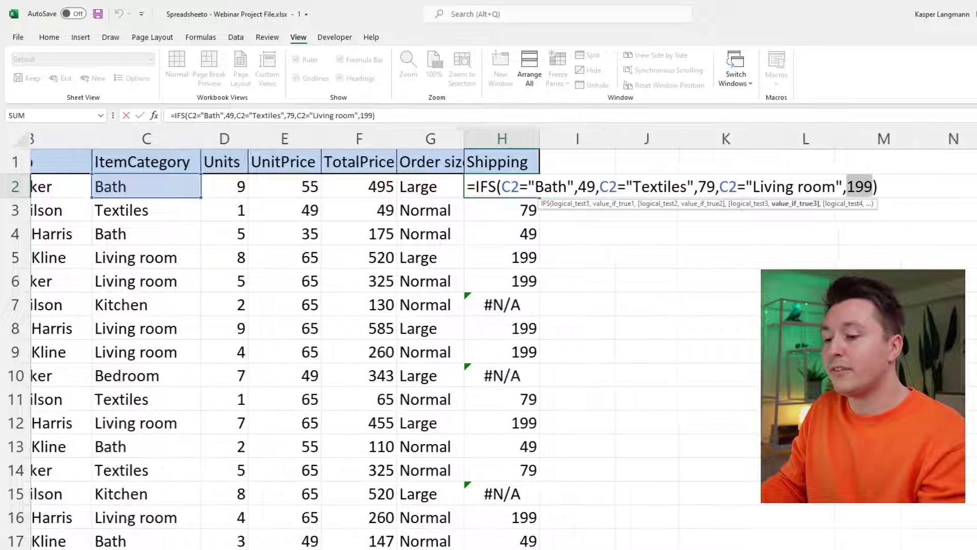
key(End)
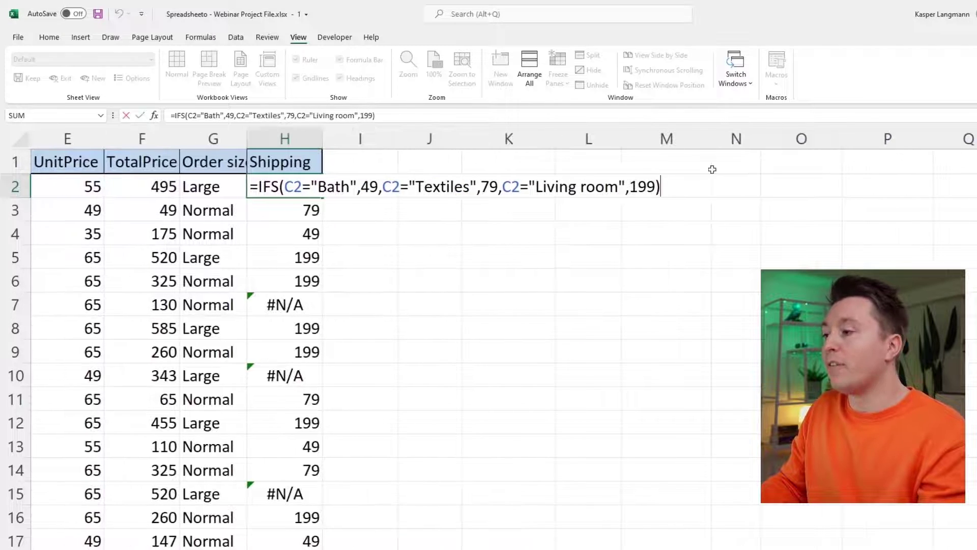
click(657, 187)
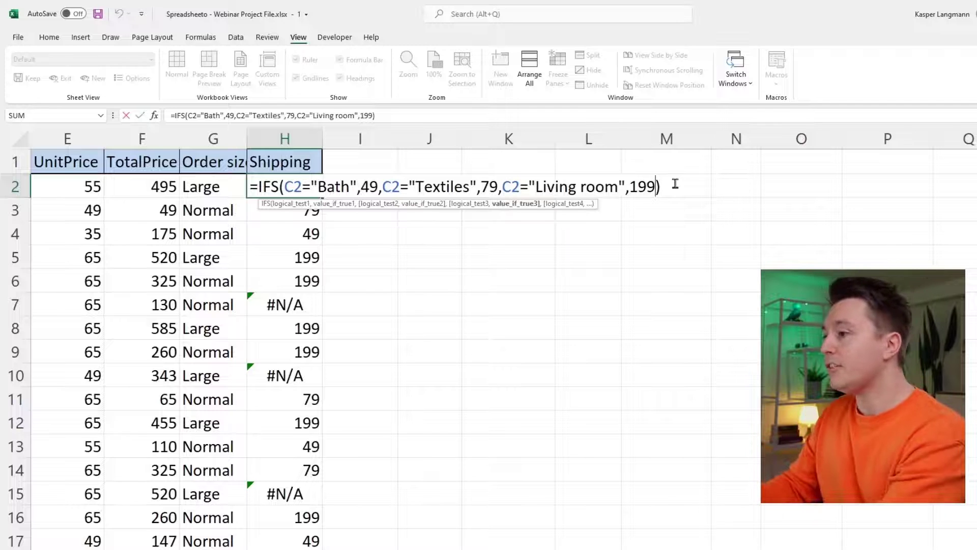
- Append ,1=1,29 before H2's closing parenthesis so unmatched categories get 29
text(,)
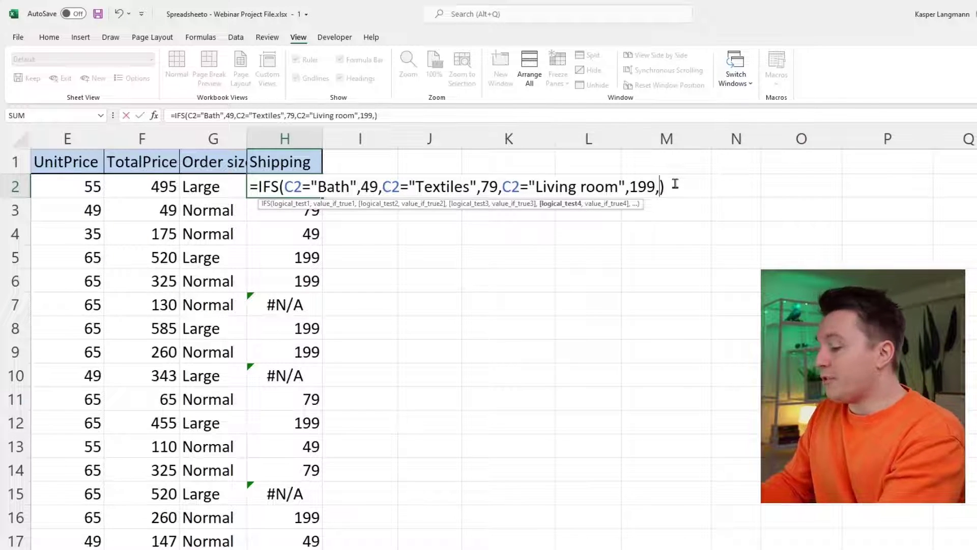
text(1=1)
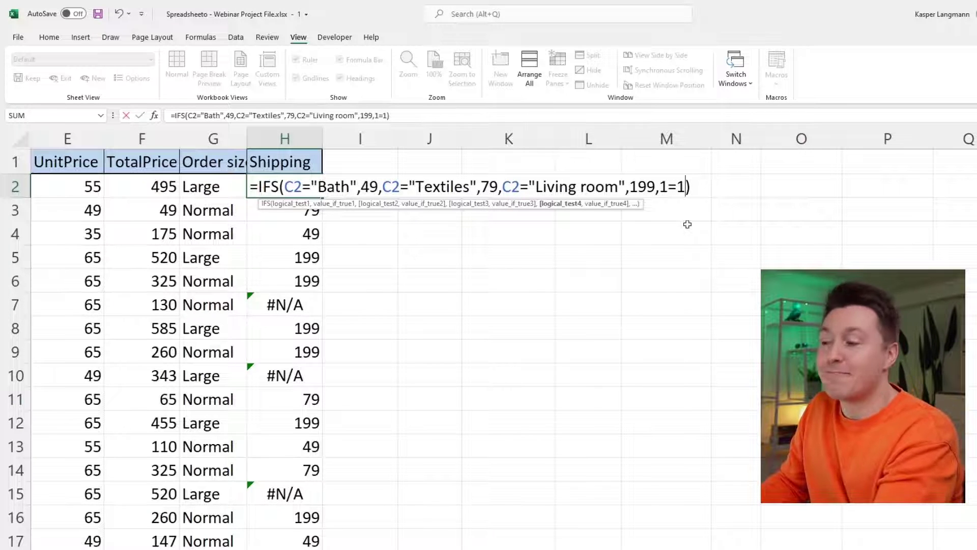
text(,)
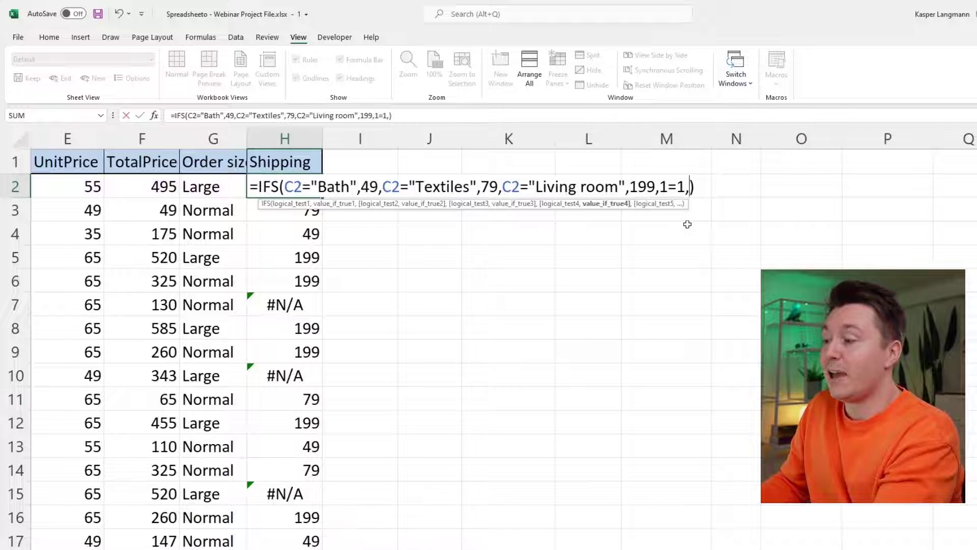
text("")
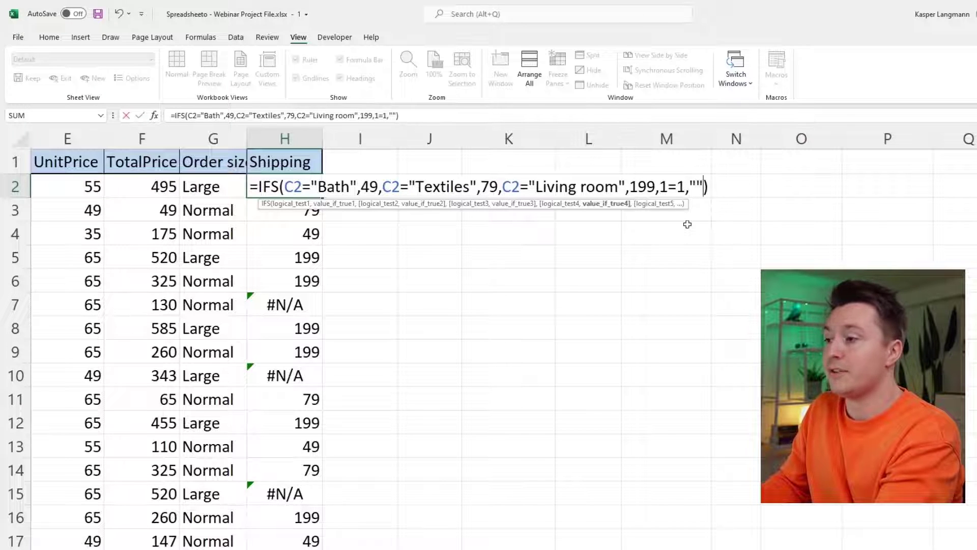
key(BackSpace)
key(BackSpace)
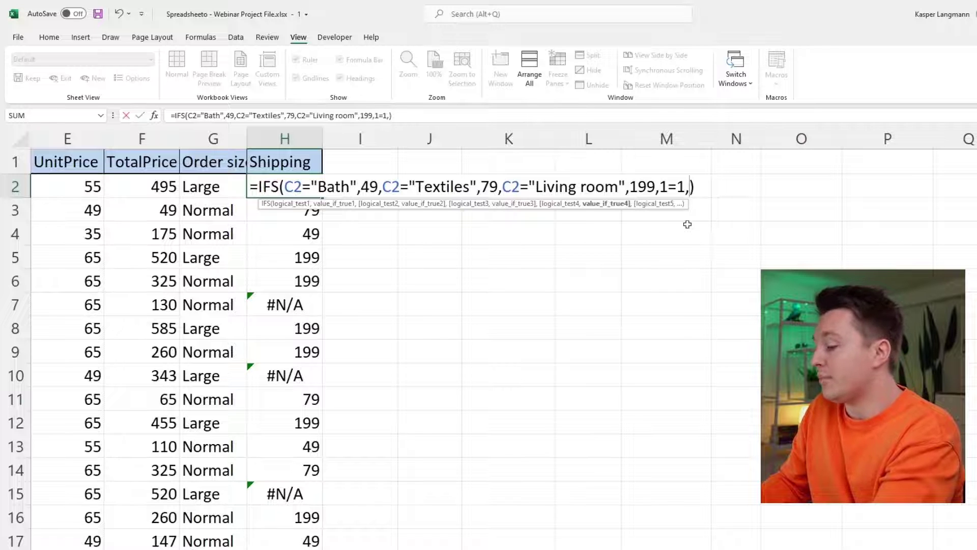
text(29)
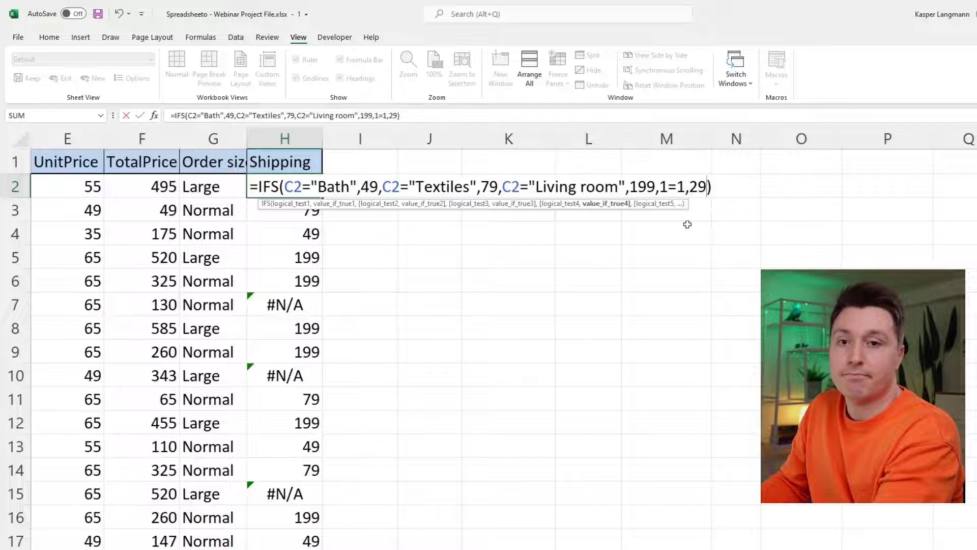
key(ctrl+Return)
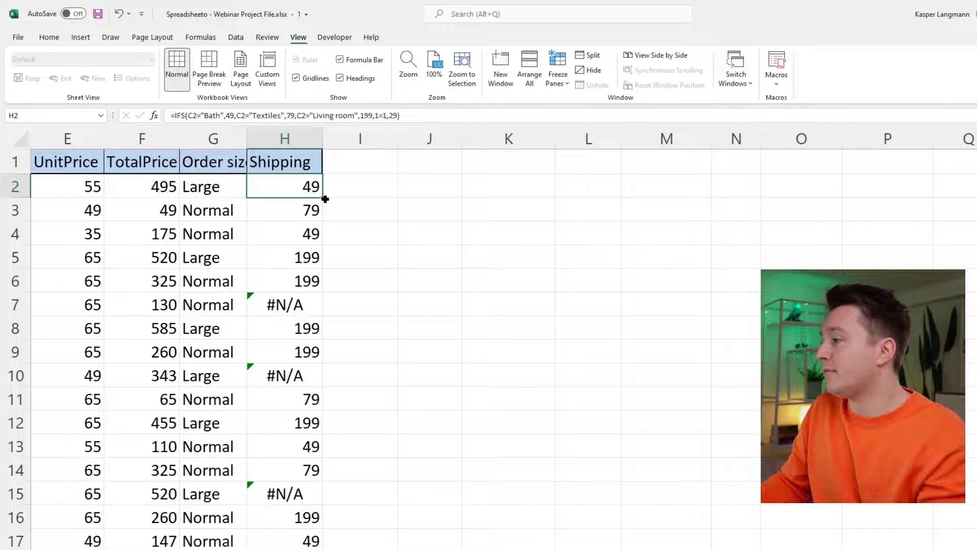